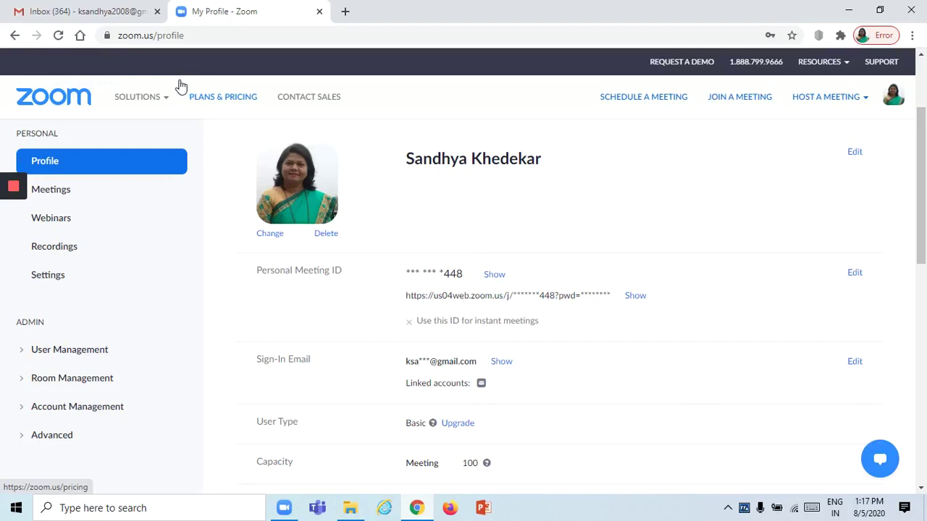
Select the profile page address in the browser and scroll through the page.
{"action": "mouse_move", "coordinate": [174, 96]}
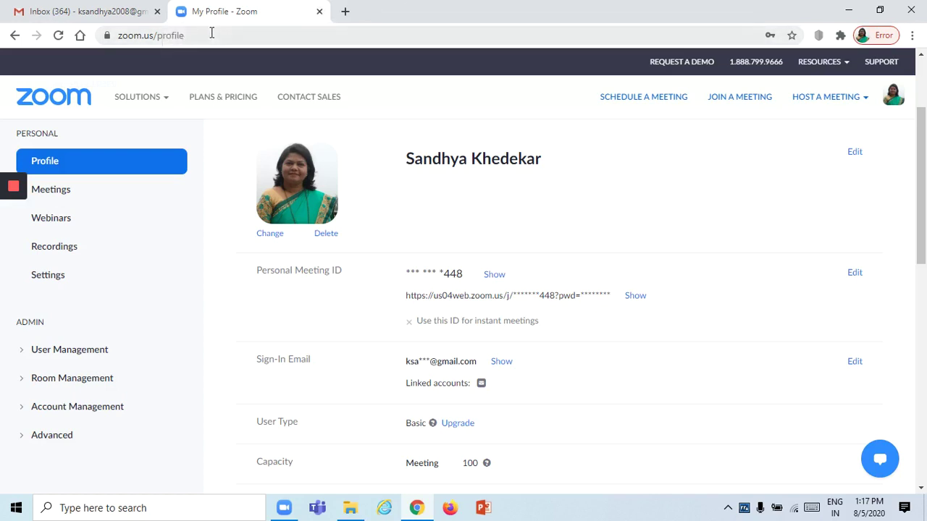
{"action": "left_click", "coordinate": [145, 35]}
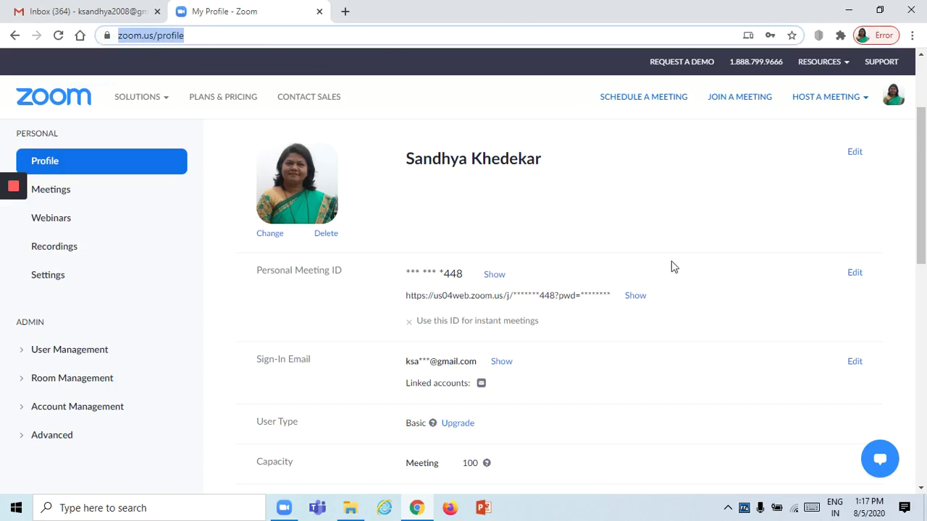
{"action": "scroll", "coordinate": [671, 265], "scroll_direction": "down", "scroll_amount": 7}
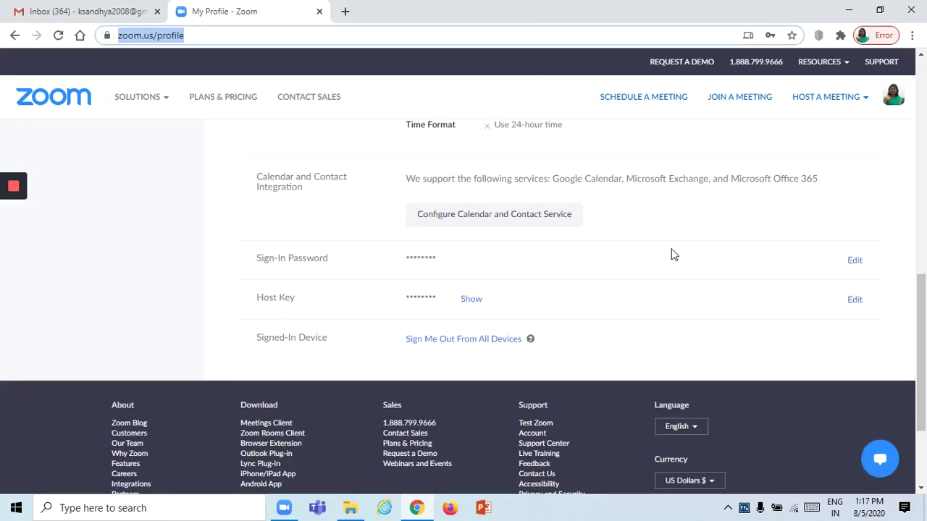
{"action": "scroll", "coordinate": [671, 254], "scroll_direction": "up", "scroll_amount": 4}
{"action": "scroll", "coordinate": [671, 254], "scroll_direction": "up", "scroll_amount": 5}
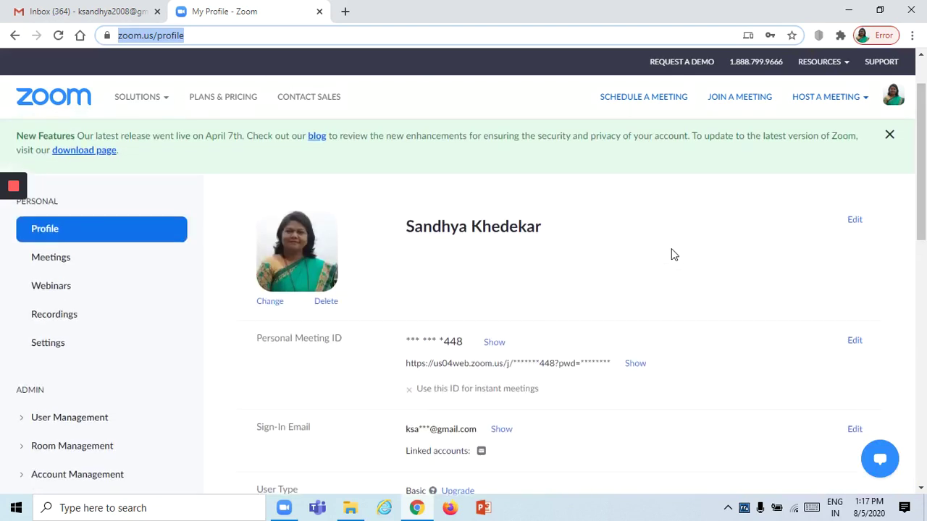
{"action": "scroll", "coordinate": [671, 255], "scroll_direction": "up", "scroll_amount": 1}
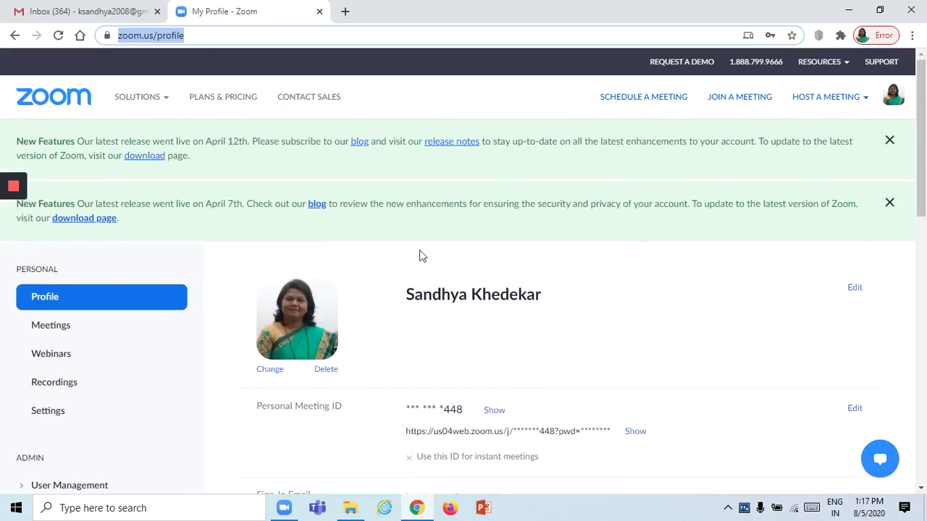
{"action": "scroll", "coordinate": [551, 251], "scroll_direction": "down", "scroll_amount": 2}
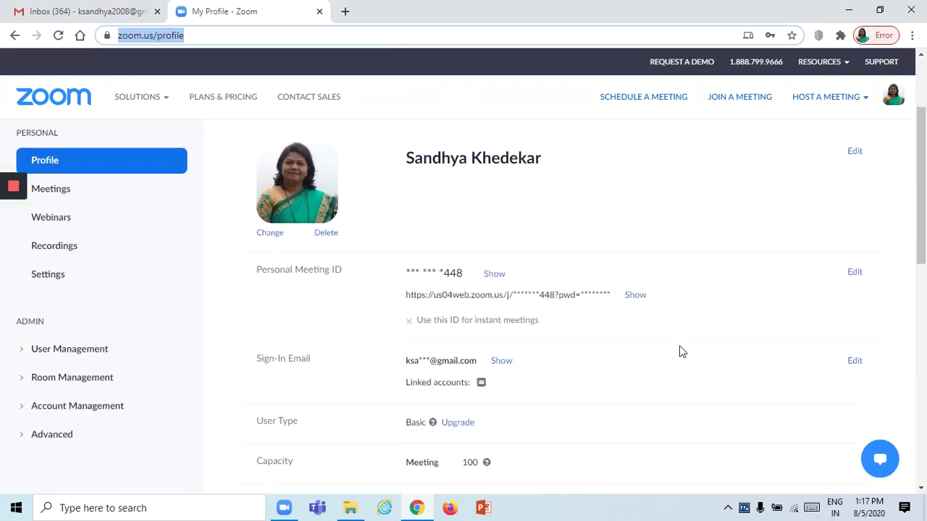
{"action": "scroll", "coordinate": [679, 345], "scroll_direction": "down", "scroll_amount": 2}
{"action": "scroll", "coordinate": [679, 345], "scroll_direction": "down", "scroll_amount": 4}
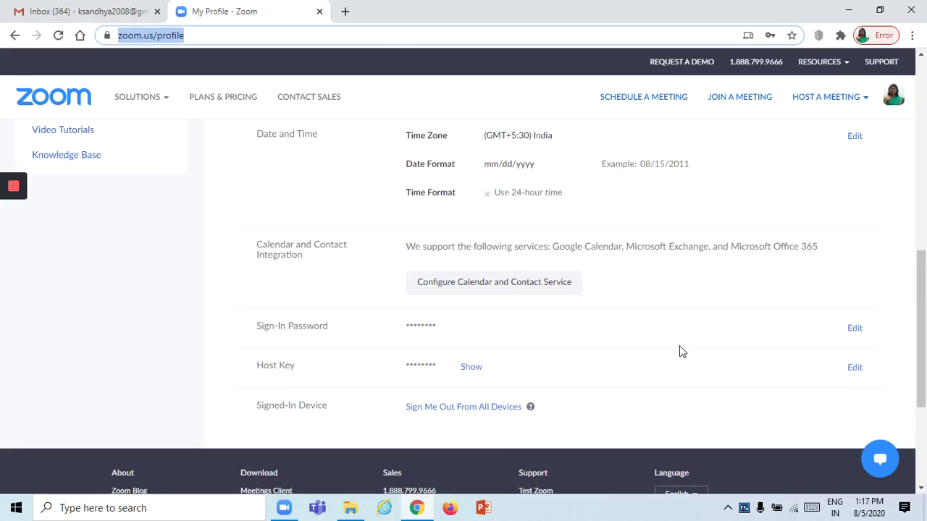
{"action": "scroll", "coordinate": [681, 338], "scroll_direction": "up", "scroll_amount": 6}
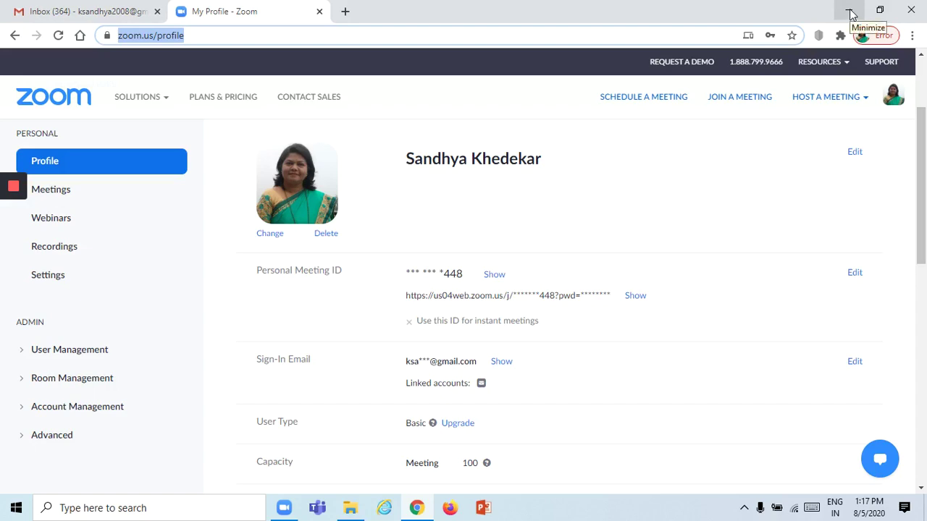
Minimize the browser to the desktop and close the Zoom start window.
{"action": "left_click", "coordinate": [849, 10]}
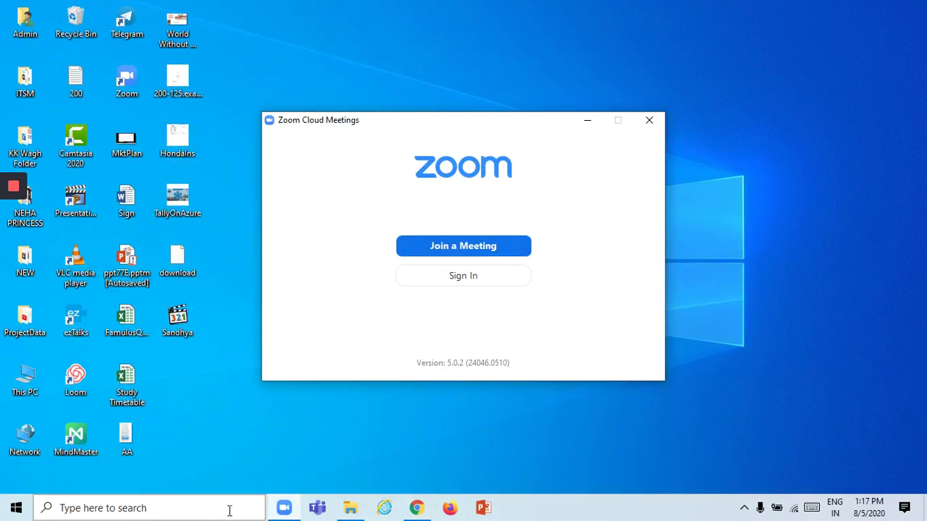
{"action": "mouse_move", "coordinate": [286, 512]}
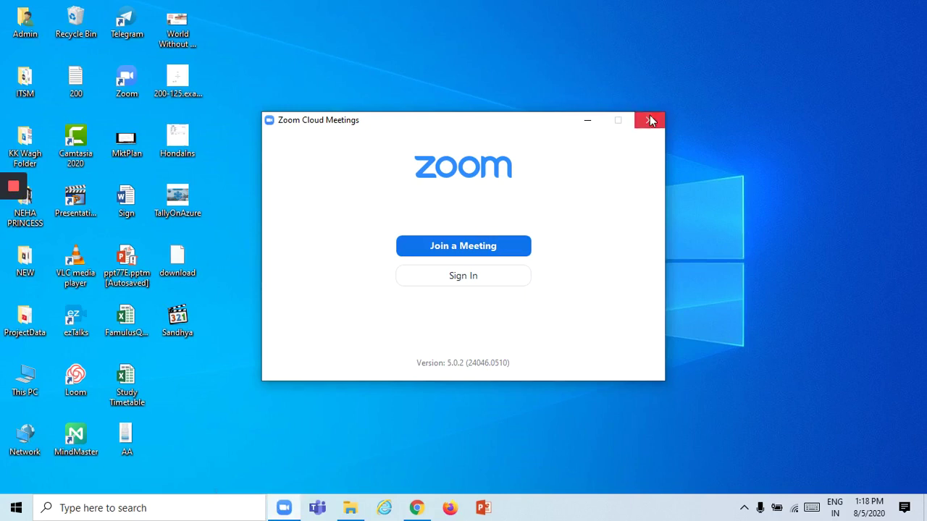
{"action": "left_click", "coordinate": [649, 120]}
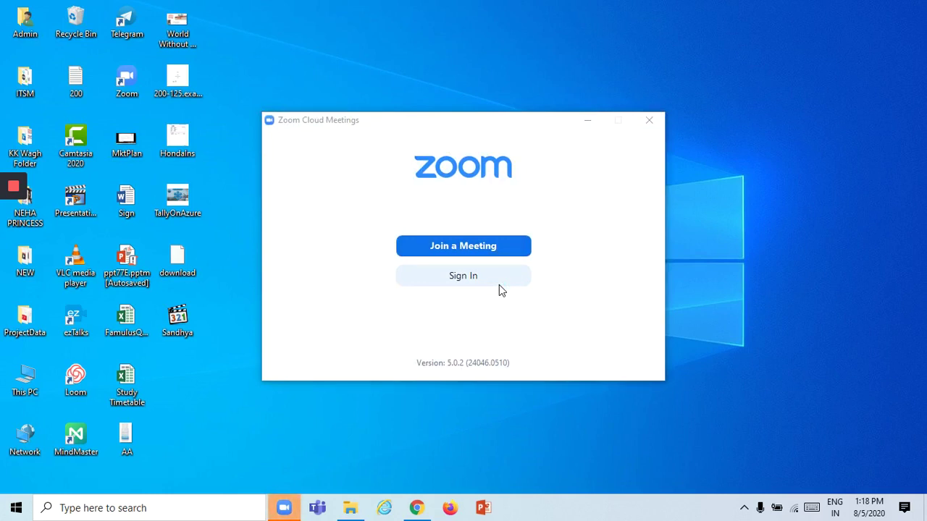
On the Zoom Sign In form, enter the account e-mail address and password.
{"action": "left_click", "coordinate": [497, 282]}
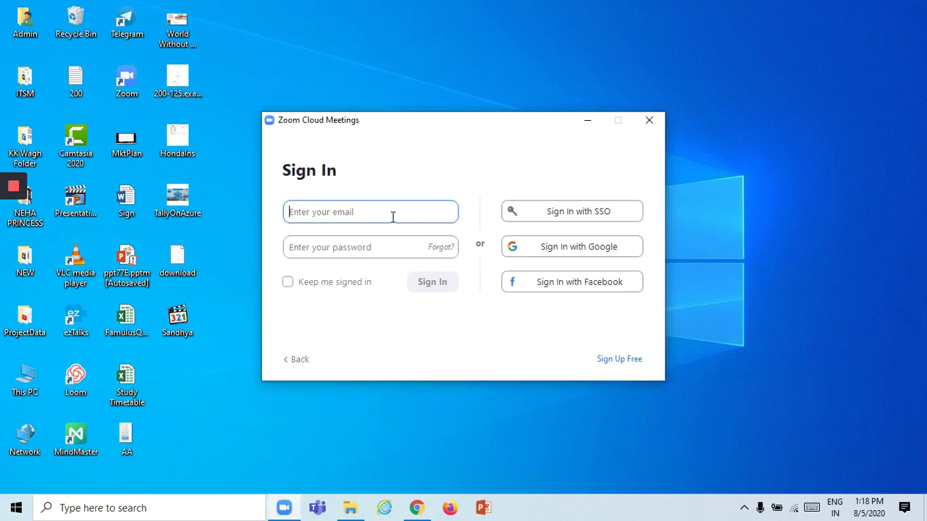
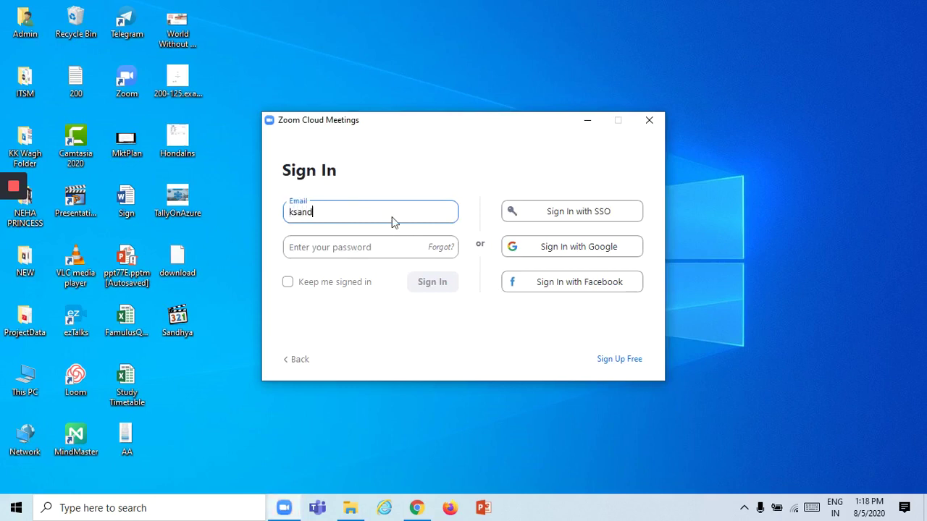
{"action": "left_click", "coordinate": [305, 252]}
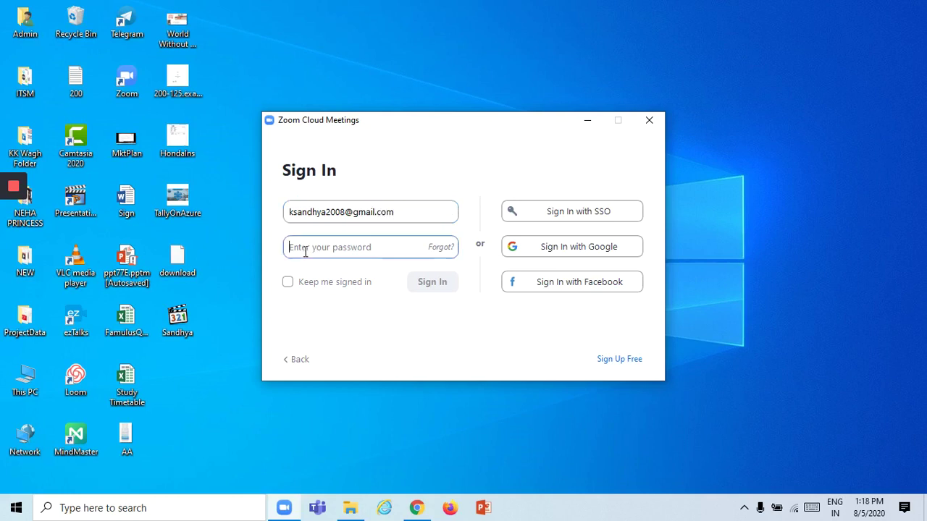
{"action": "type", "text": "*"}
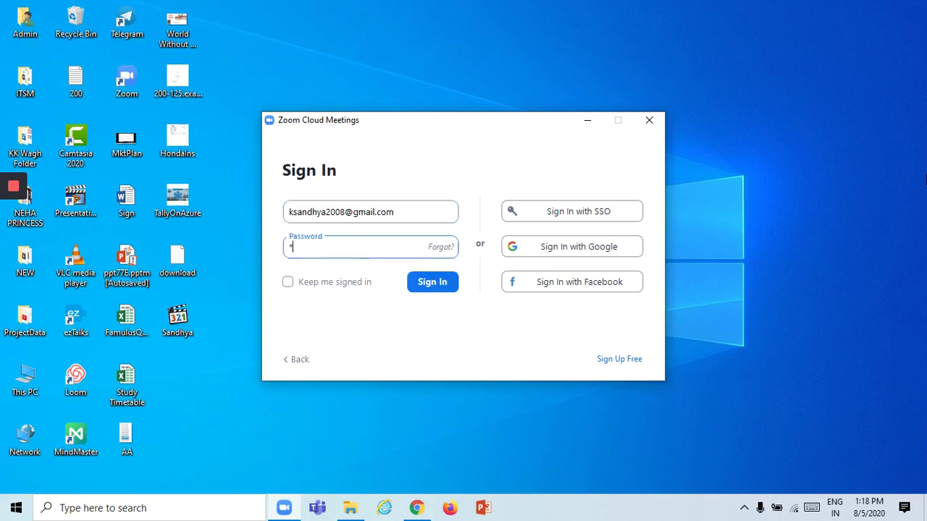
{"action": "type", "text": "************"}
Submit the sign-in, maximize the Zoom window and go to the Home page.
{"action": "left_click", "coordinate": [427, 288]}
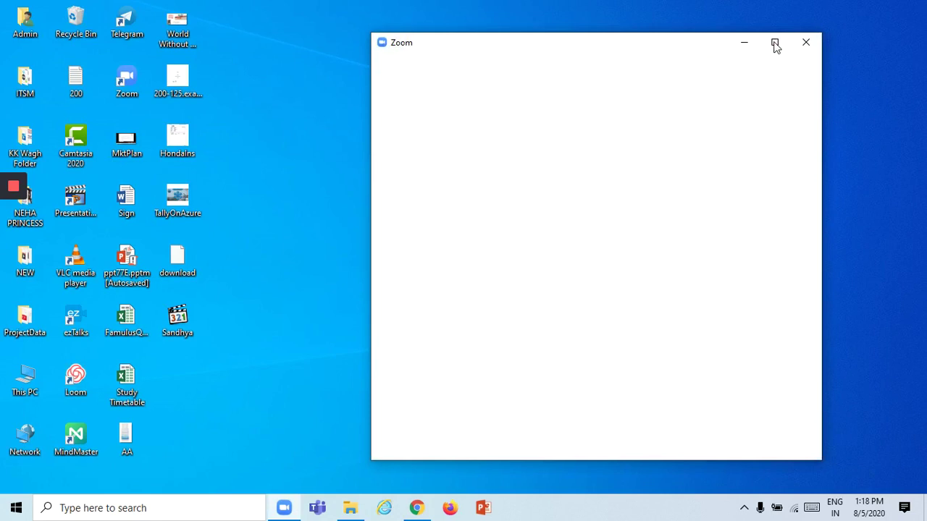
{"action": "left_click", "coordinate": [774, 44]}
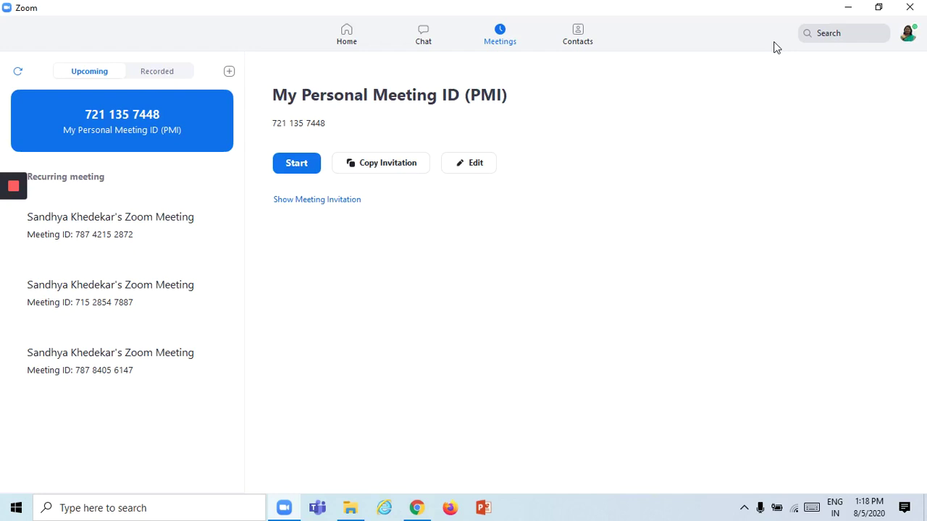
{"action": "left_click", "coordinate": [347, 36]}
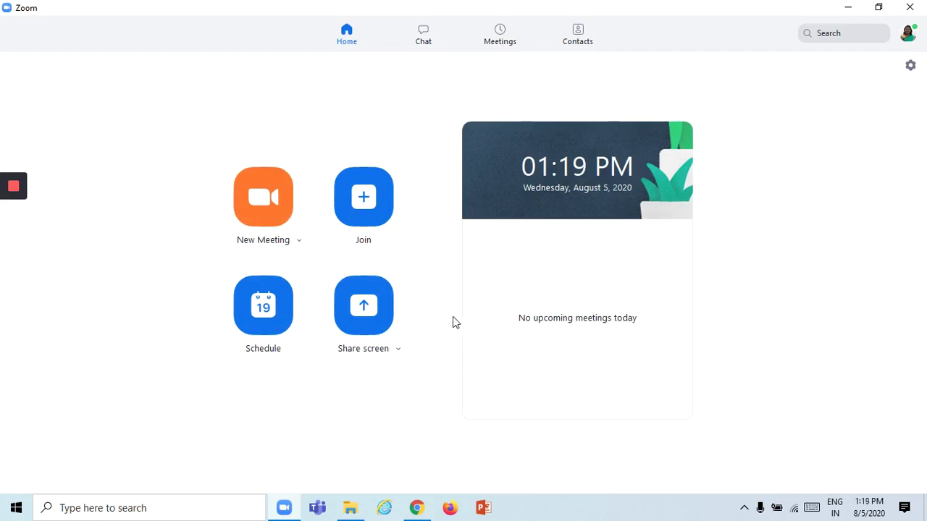
Start an instant meeting with New Meeting from the Zoom Home page.
{"action": "left_click", "coordinate": [266, 215]}
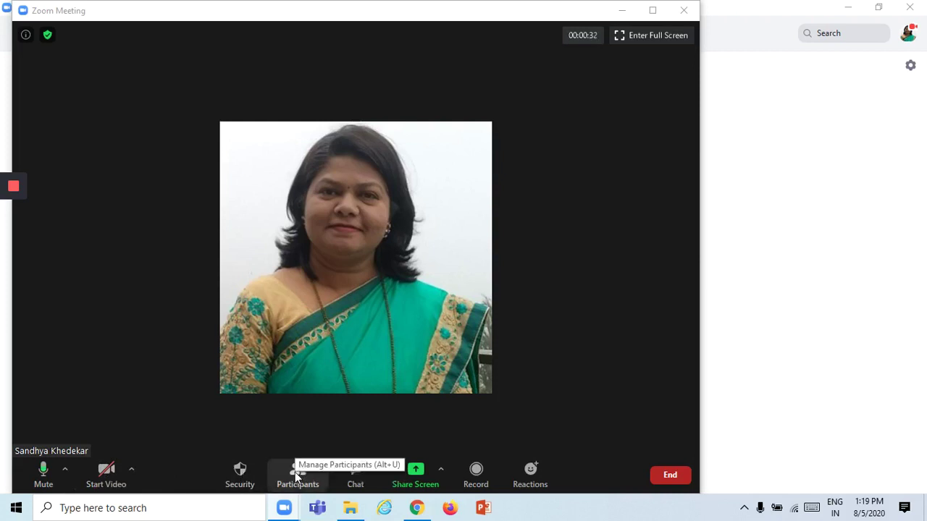
Show the Participants panel and bring up the Share Screen window picker.
{"action": "left_click", "coordinate": [295, 472]}
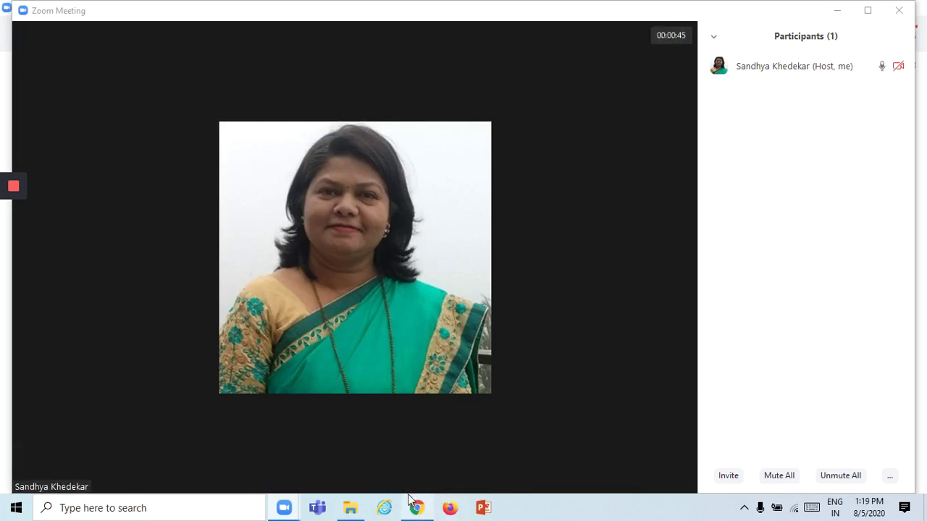
{"action": "left_click", "coordinate": [415, 483]}
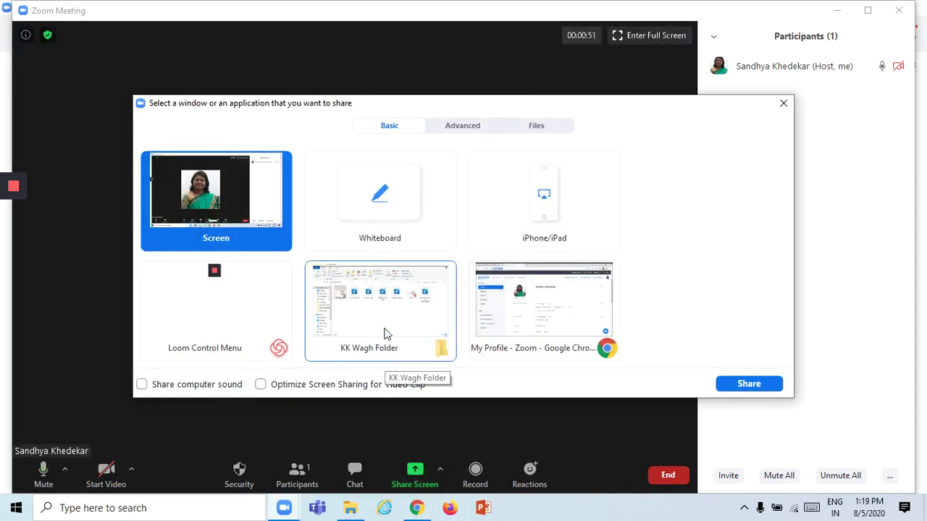
Share the KK Wagh Folder window and open the 1 KK Wagh PPT presentation.
{"action": "left_click", "coordinate": [367, 313]}
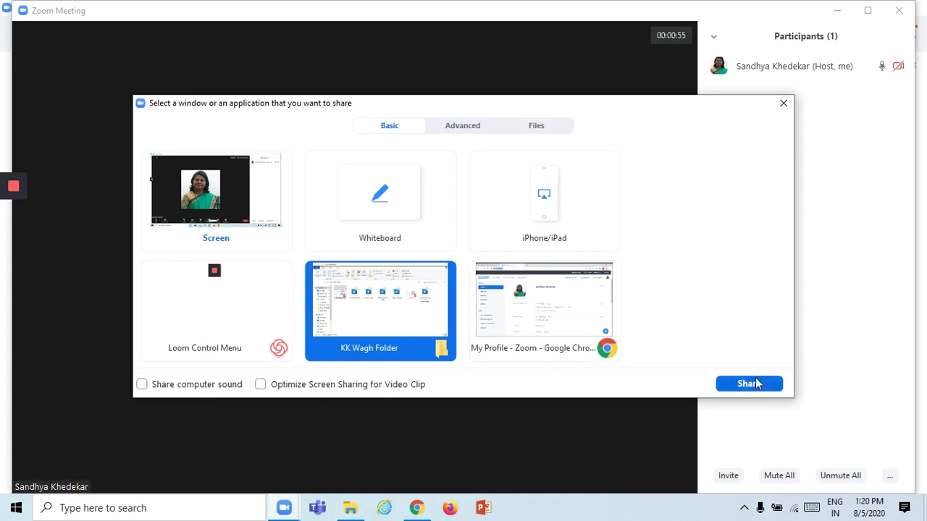
{"action": "left_click", "coordinate": [753, 384]}
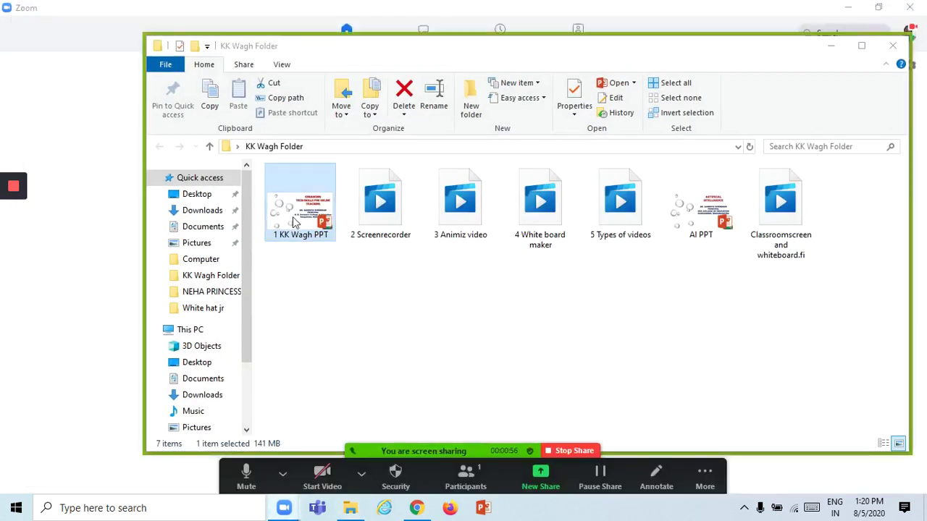
{"action": "double_click", "coordinate": [292, 209]}
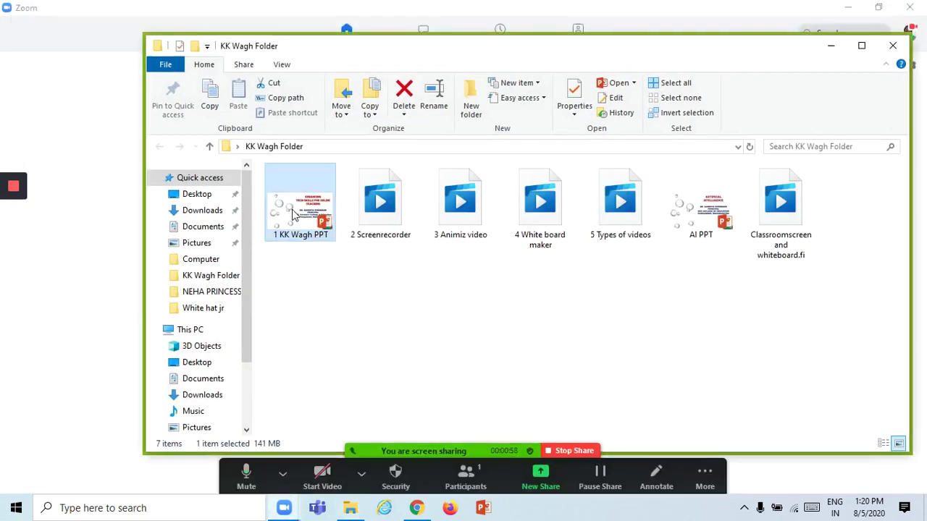
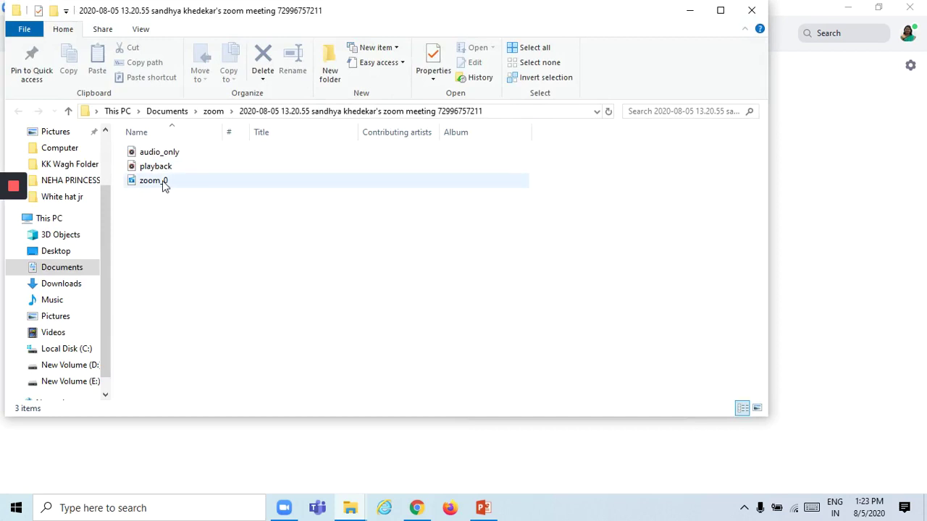
{"action": "mouse_move", "coordinate": [164, 186]}
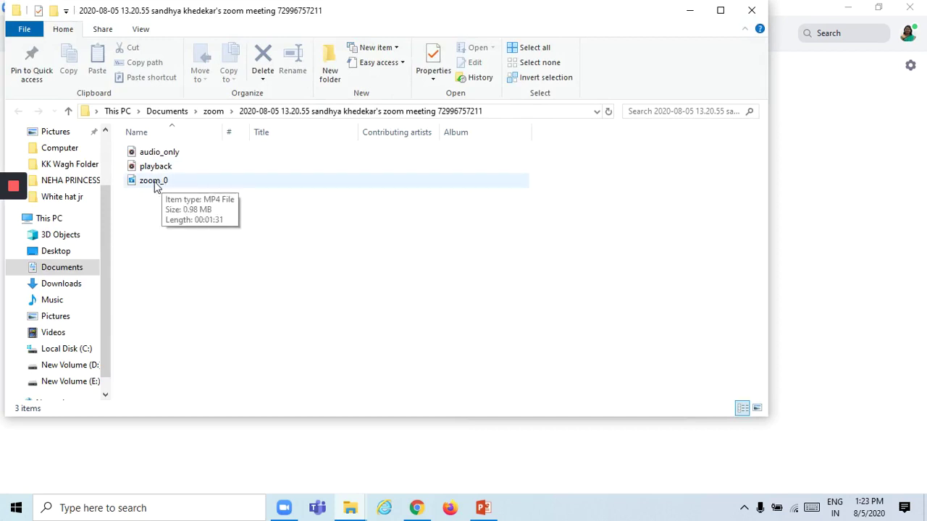
{"action": "left_click", "coordinate": [155, 185]}
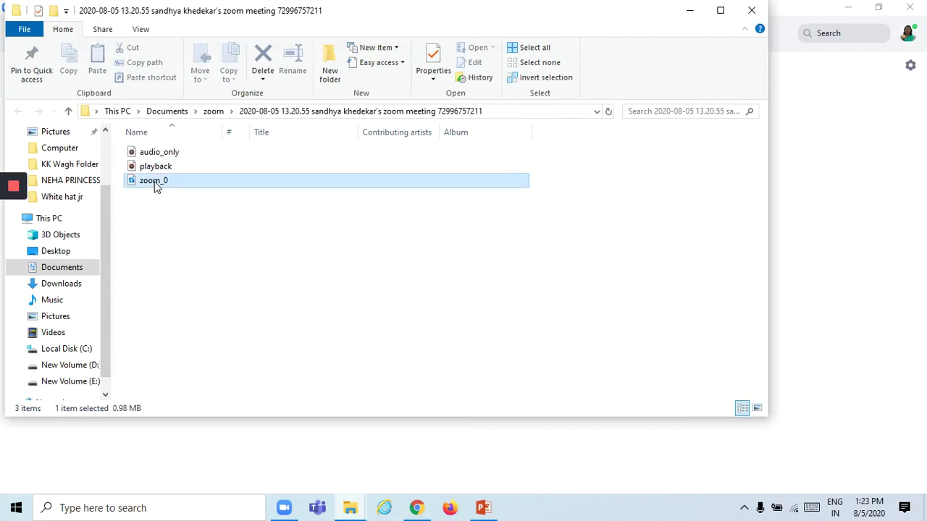
{"action": "left_click", "coordinate": [154, 181]}
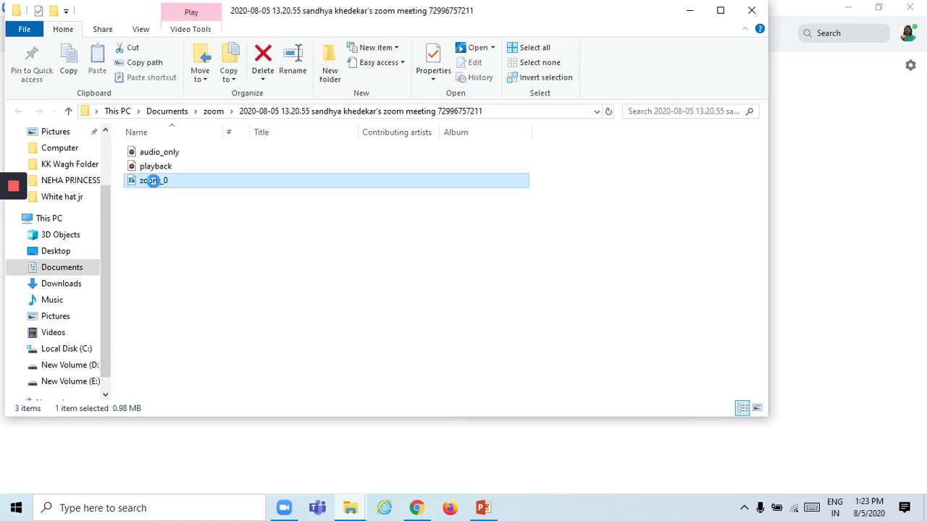
{"action": "right_click", "coordinate": [154, 184]}
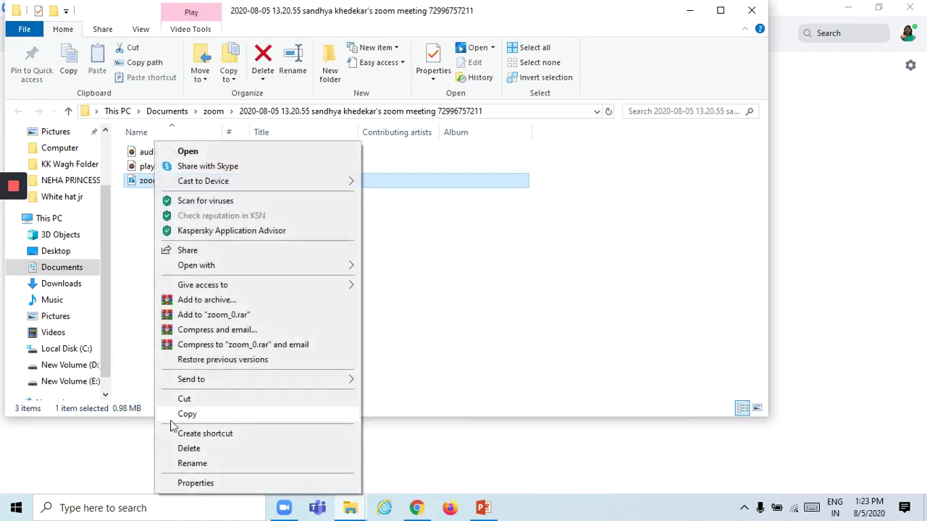
{"action": "left_click", "coordinate": [186, 485]}
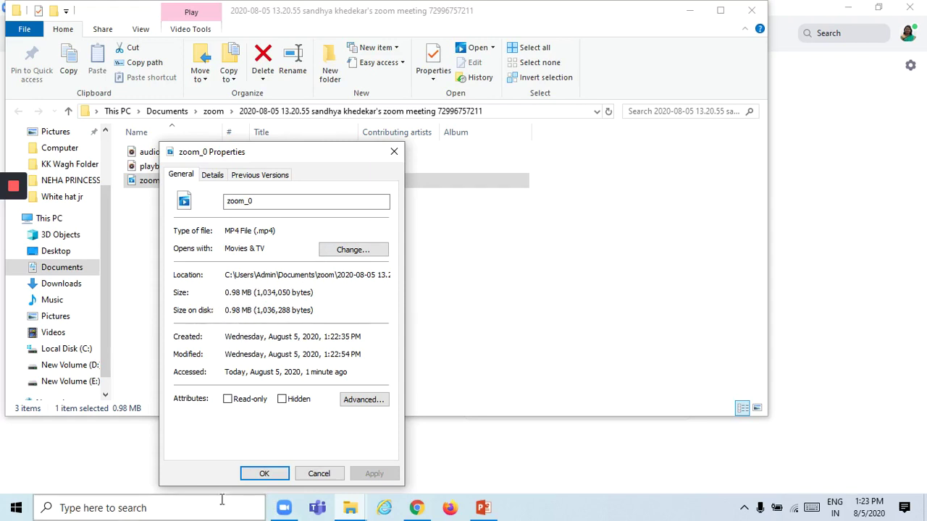
{"action": "left_click", "coordinate": [322, 473]}
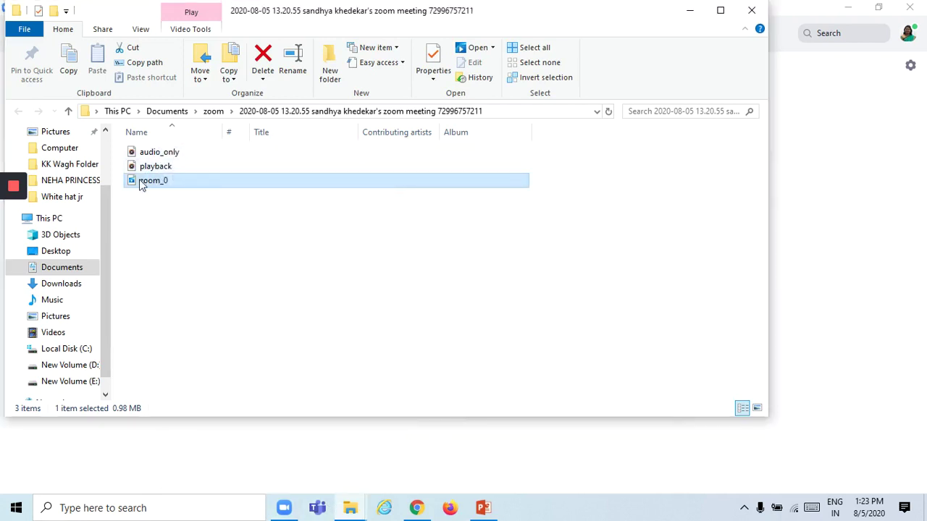
{"action": "mouse_move", "coordinate": [144, 183]}
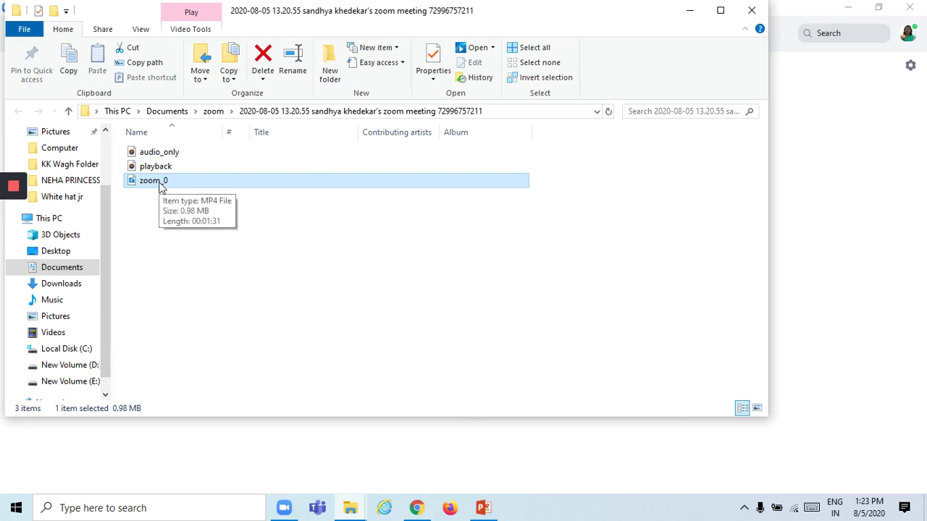
Play zoom_0 in Movies & TV at volume 100, skipping ahead to 0:27 then 0:34.
{"action": "double_click", "coordinate": [161, 183]}
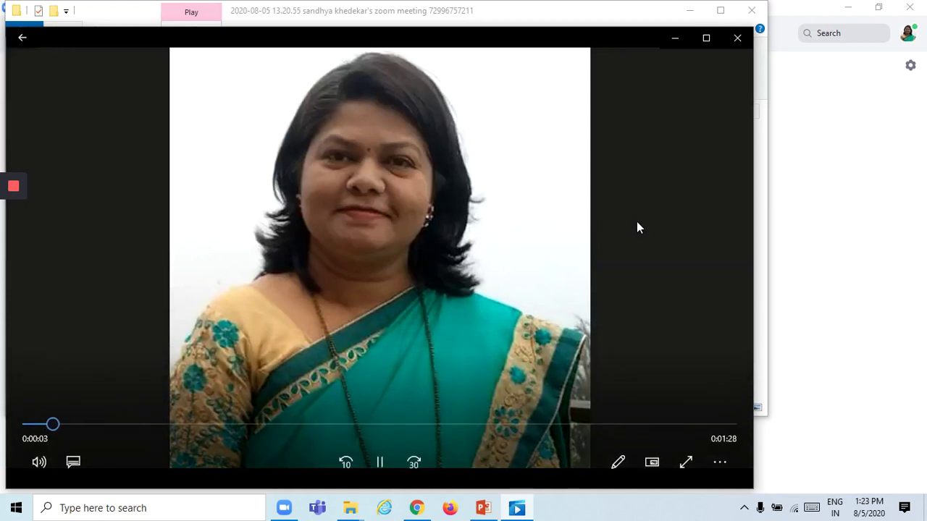
{"action": "key", "text": "XF86AudioRaiseVolume"}
{"action": "key", "text": "XF86AudioRaiseVolume"}
{"action": "key", "text": "XF86AudioRaiseVolume"}
{"action": "key", "text": "XF86AudioRaiseVolume"}
{"action": "key", "text": "XF86AudioRaiseVolume"}
{"action": "key", "text": "XF86AudioRaiseVolume"}
{"action": "key", "text": "XF86AudioRaiseVolume"}
{"action": "key", "text": "XF86AudioRaiseVolume"}
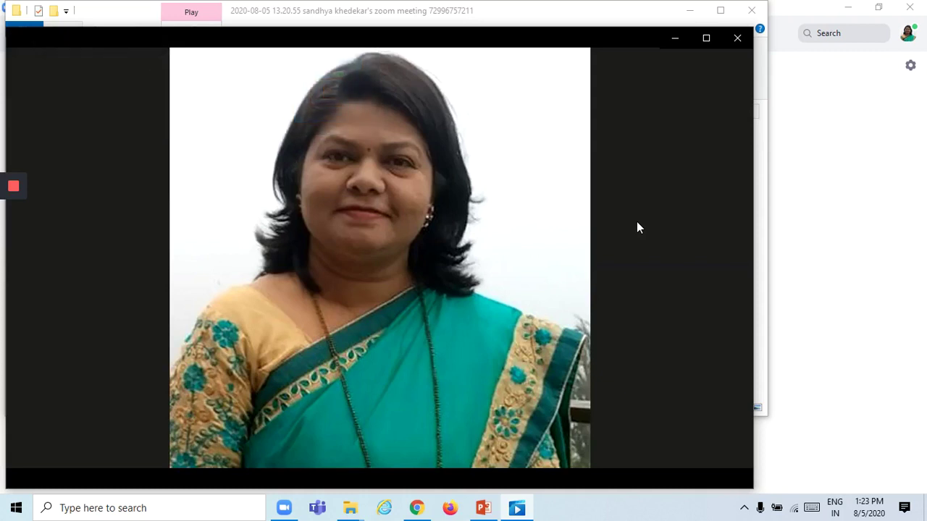
{"action": "mouse_move", "coordinate": [629, 306]}
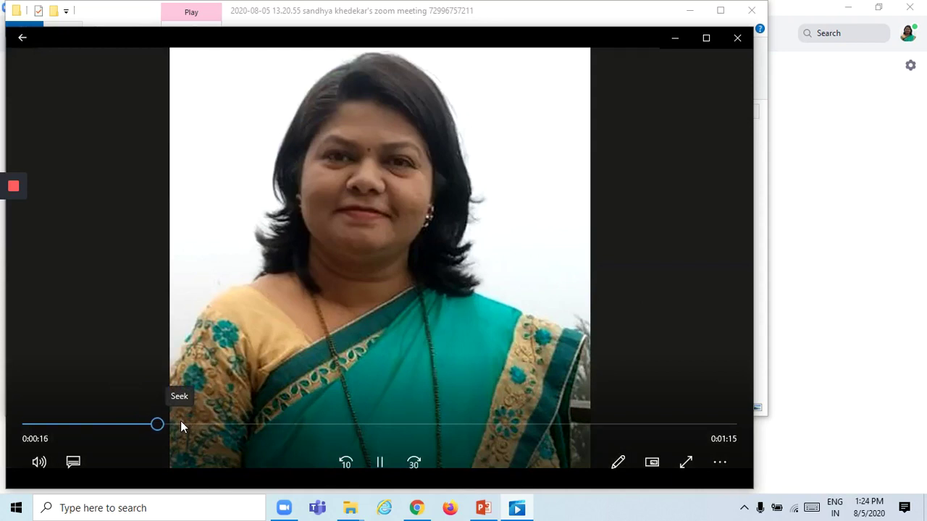
{"action": "left_click", "coordinate": [243, 425]}
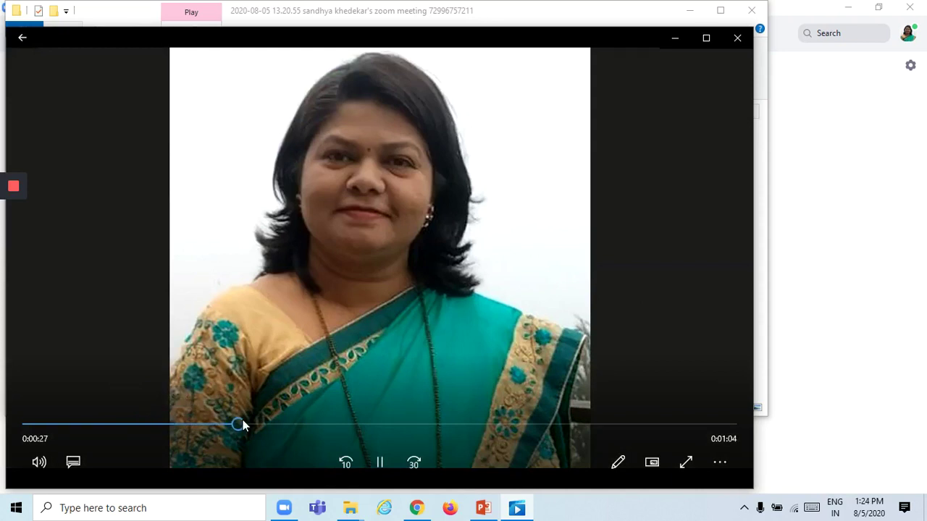
{"action": "left_click", "coordinate": [295, 423]}
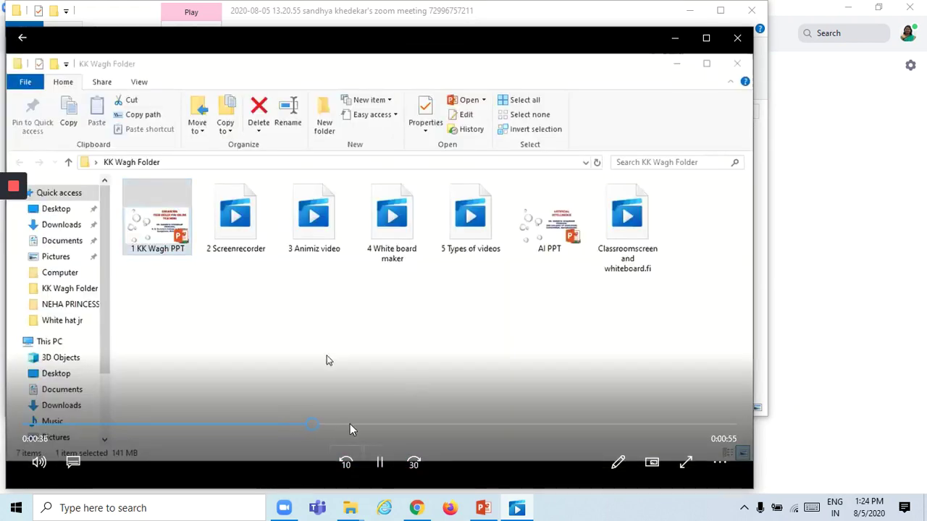
Jump the recording forward to 0:54 and 1:05, then close Movies & TV.
{"action": "left_click", "coordinate": [444, 425]}
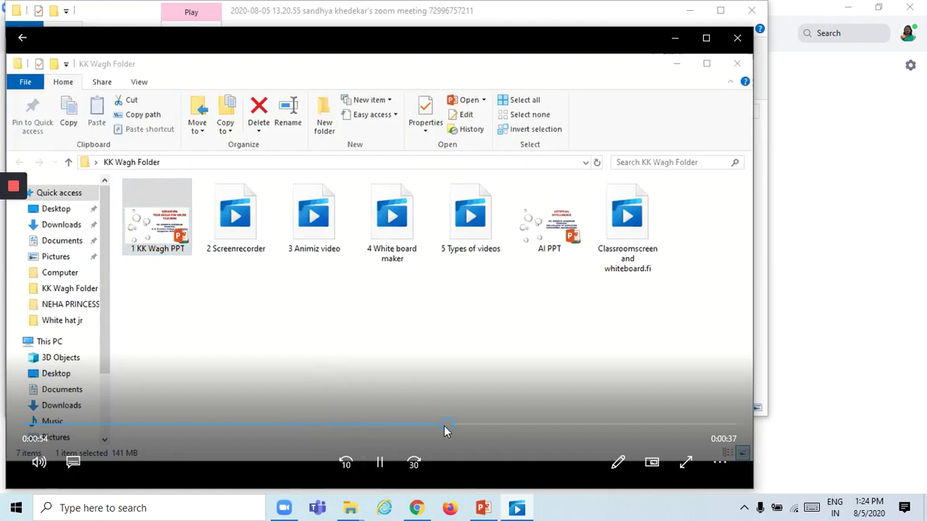
{"action": "left_click", "coordinate": [533, 425]}
{"action": "left_click", "coordinate": [737, 39]}
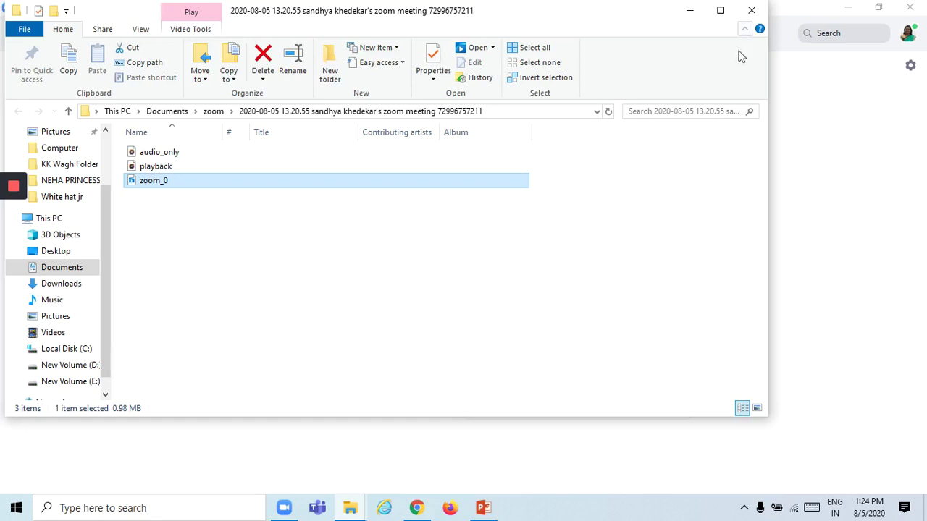
Close the recording folder and Zoom, then minimize the KK Wagh PPT and KK Wagh Folder windows.
{"action": "left_click", "coordinate": [753, 13]}
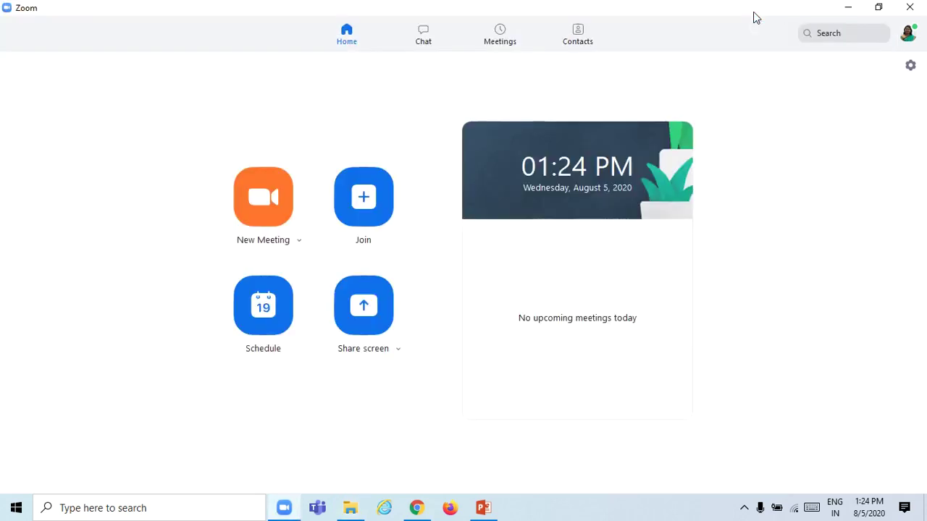
{"action": "left_click", "coordinate": [917, 7]}
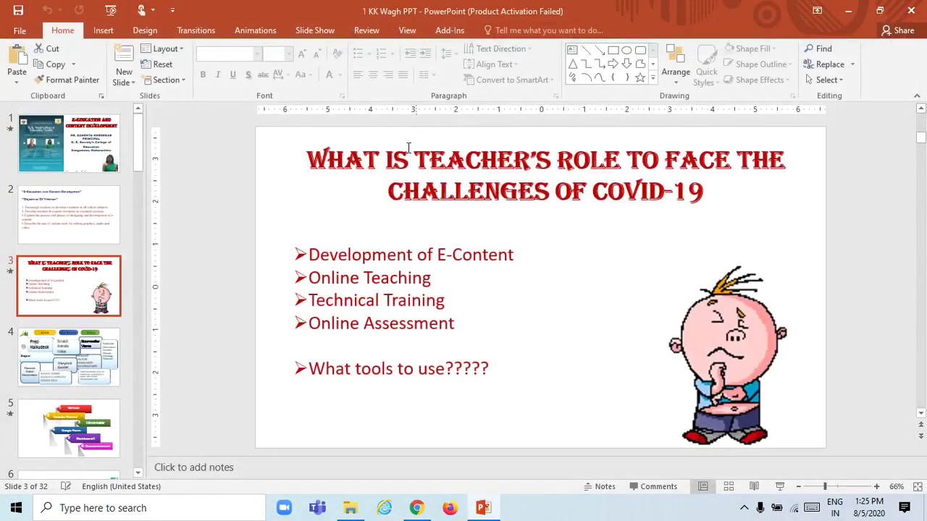
{"action": "left_click", "coordinate": [850, 11]}
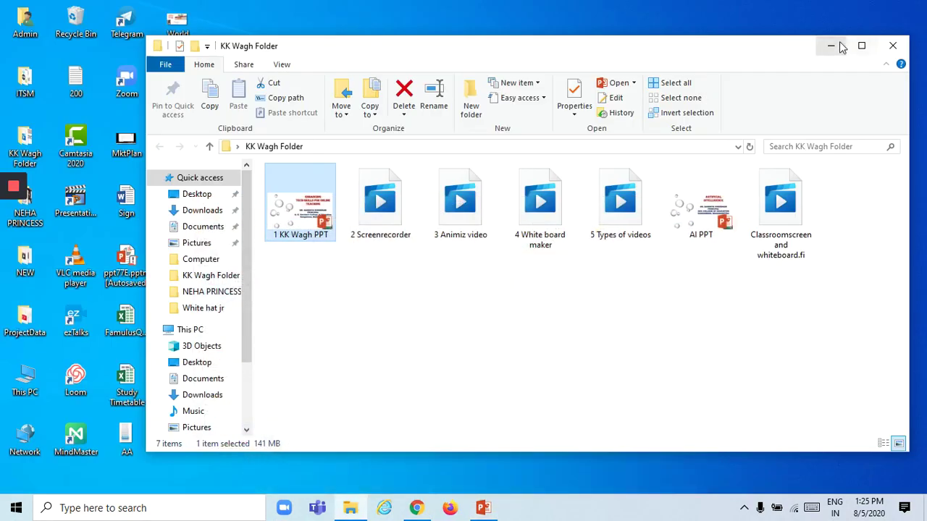
{"action": "left_click", "coordinate": [842, 47]}
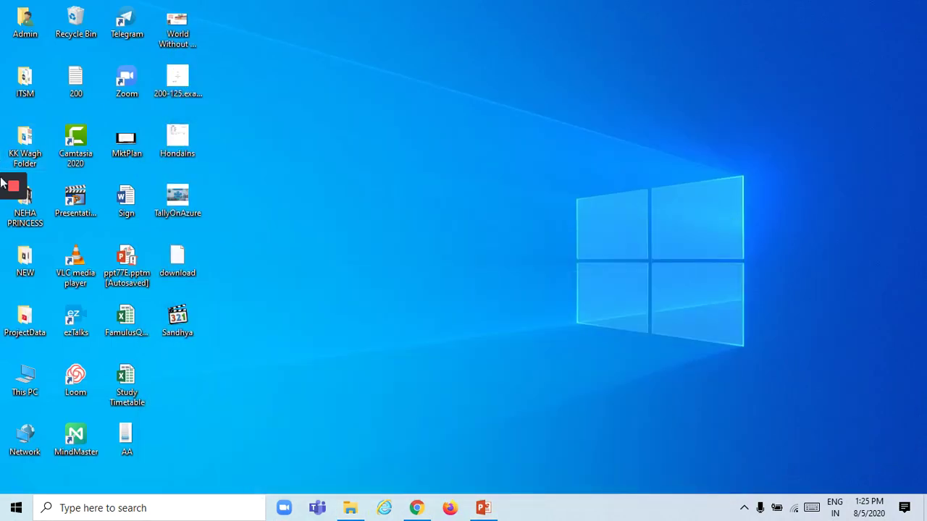
{"action": "mouse_move", "coordinate": [10, 191]}
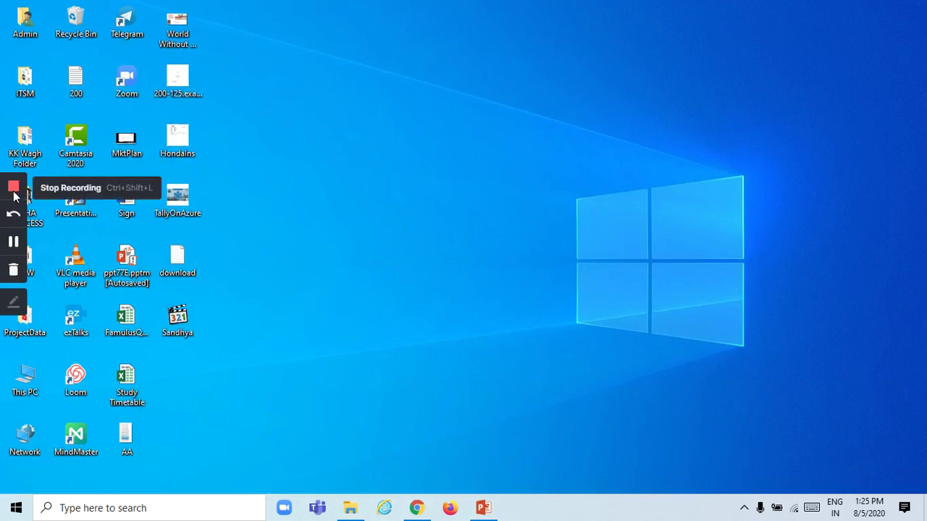